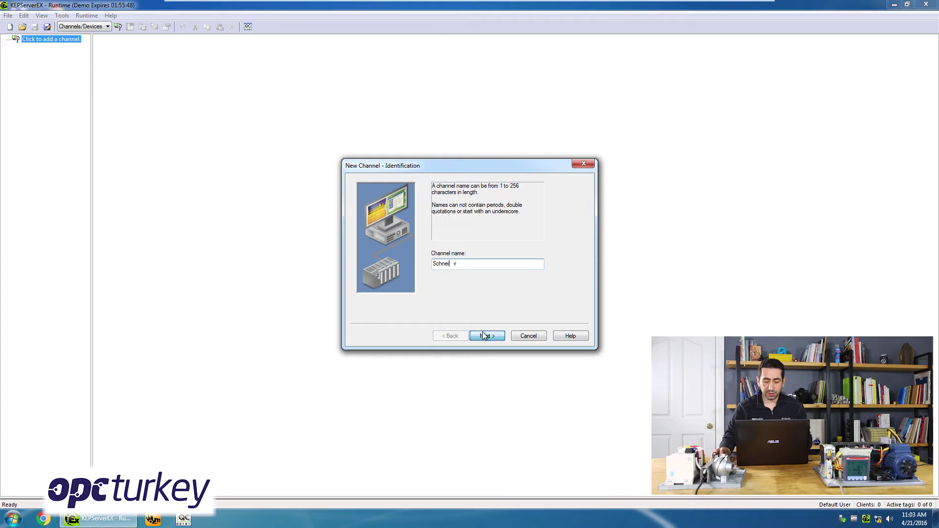
Accept the channel name Schneider and assign the Modbus TCP/IP Ethernet driver to the new channel
click(486, 336)
click(492, 264)
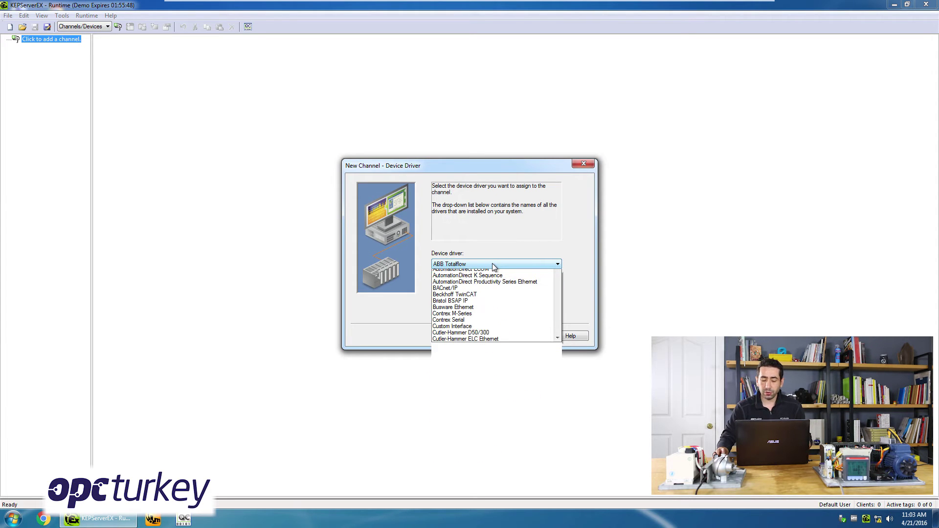
drag(557, 290, 558, 366)
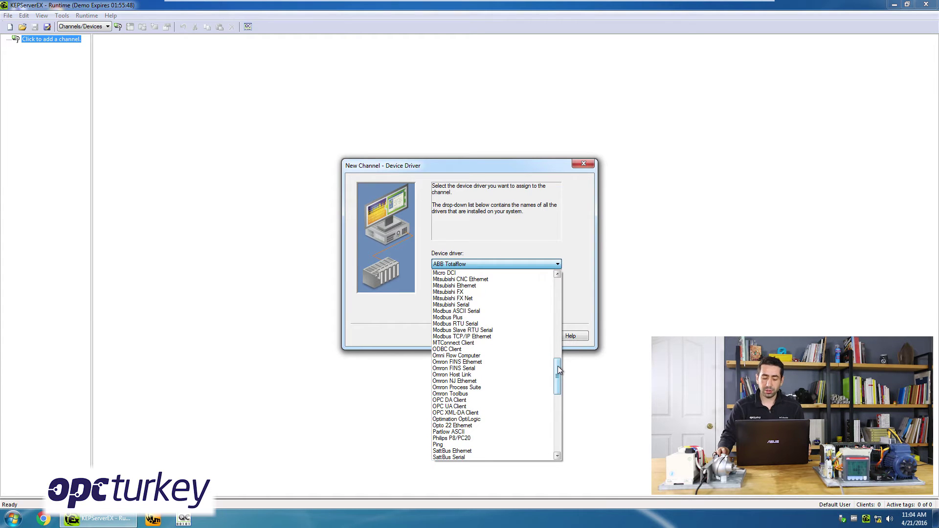
click(474, 336)
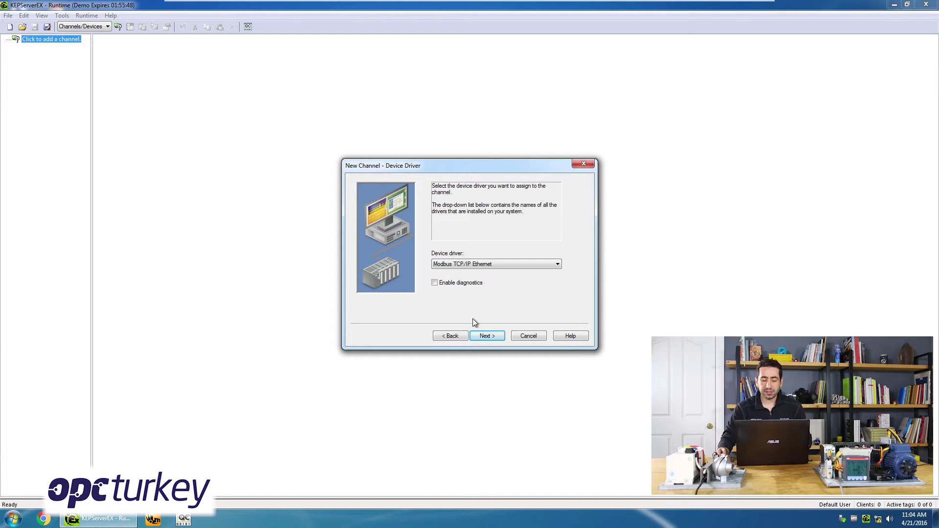
key(Return)
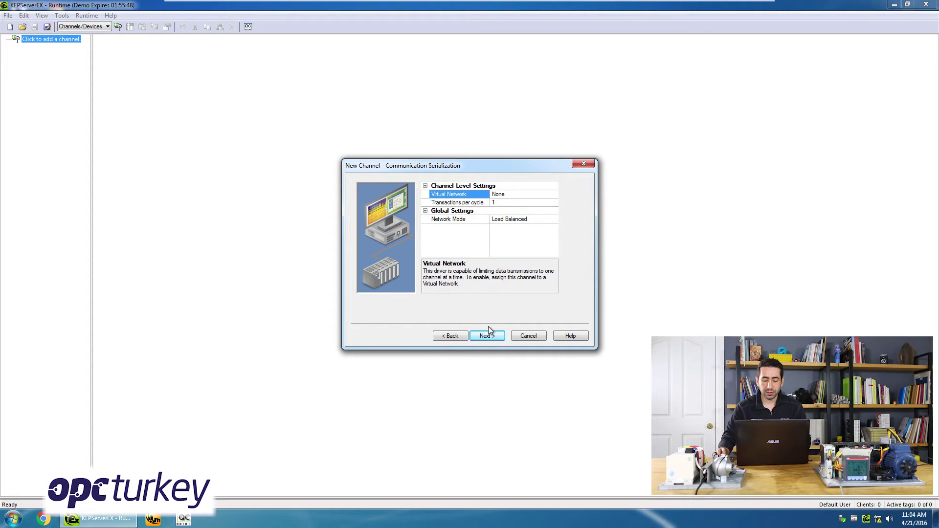
Continue through the network adapter, float handling and Ethernet settings, keeping Replaced with zero and port 502, and finish creating the channel
click(492, 263)
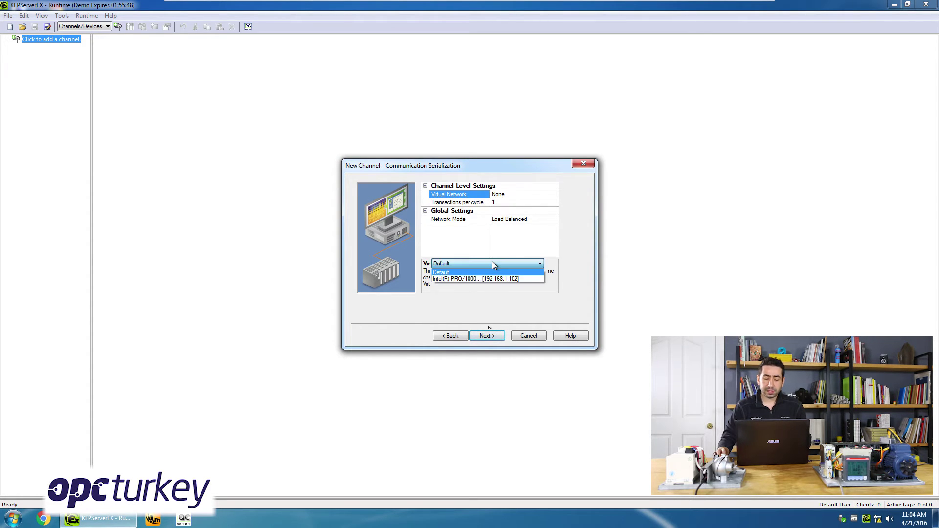
click(486, 336)
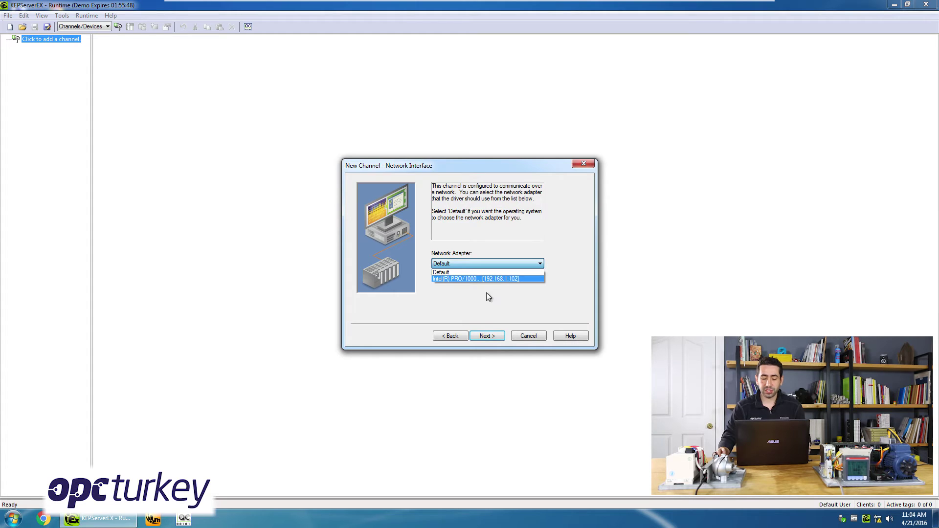
click(484, 306)
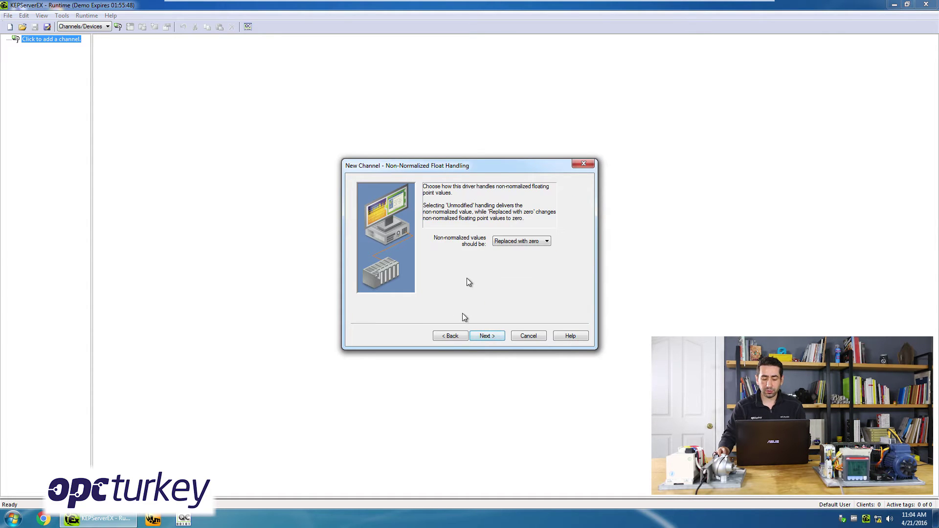
click(487, 335)
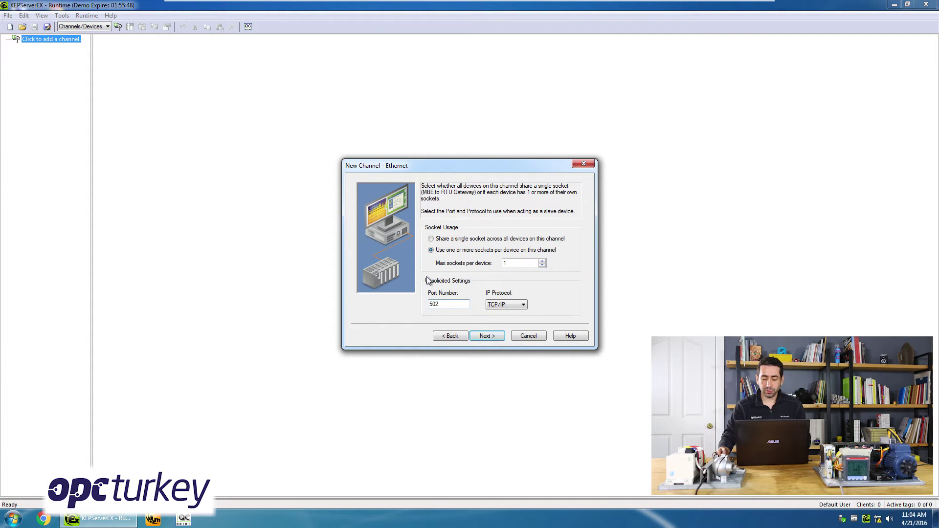
click(487, 336)
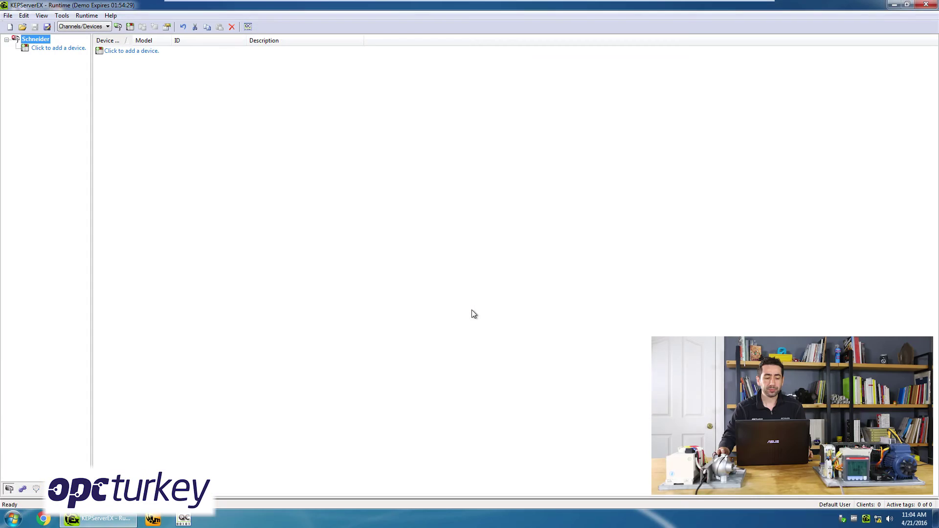
Add a device named M340 to the Schneider channel and keep Modbus as its model
click(46, 48)
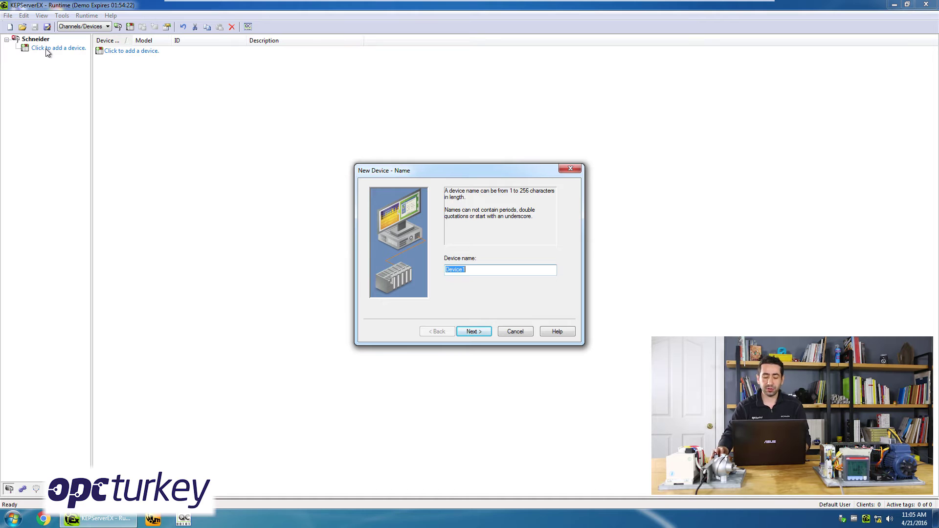
text(M340)
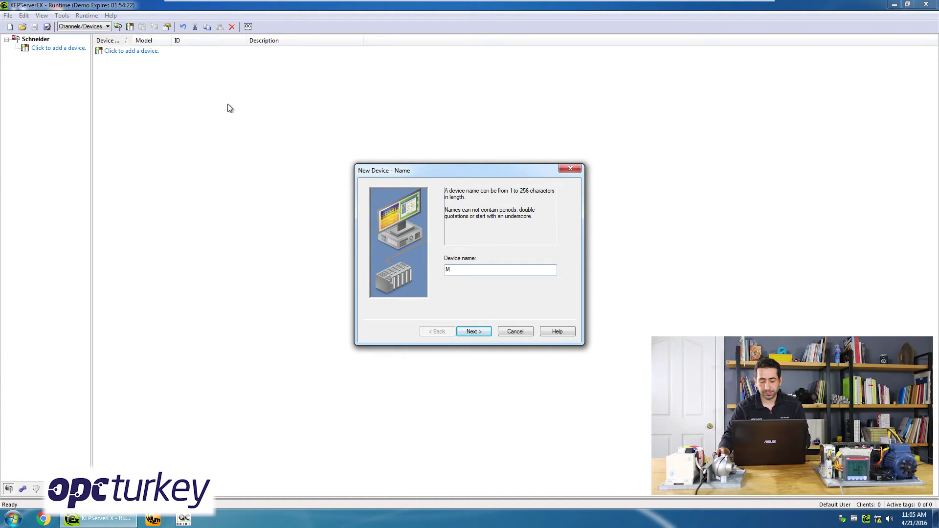
click(474, 331)
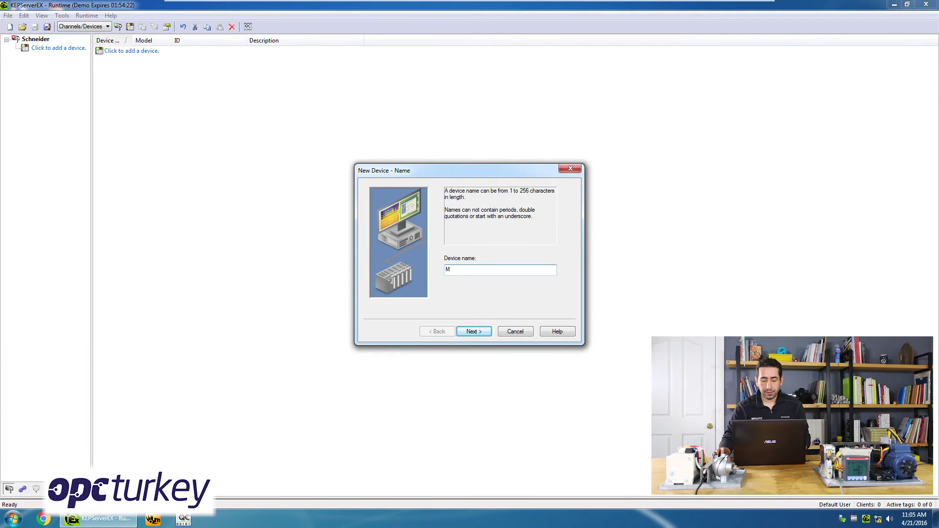
click(474, 331)
Set the new device's ID to 192.168.1.21
text(192.168)
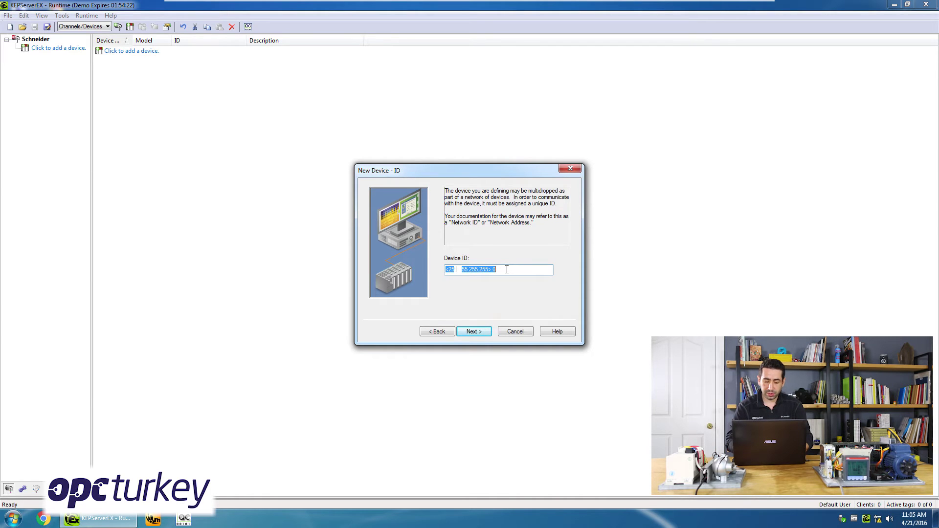
key(ctrl+z)
text(192.168.1.21)
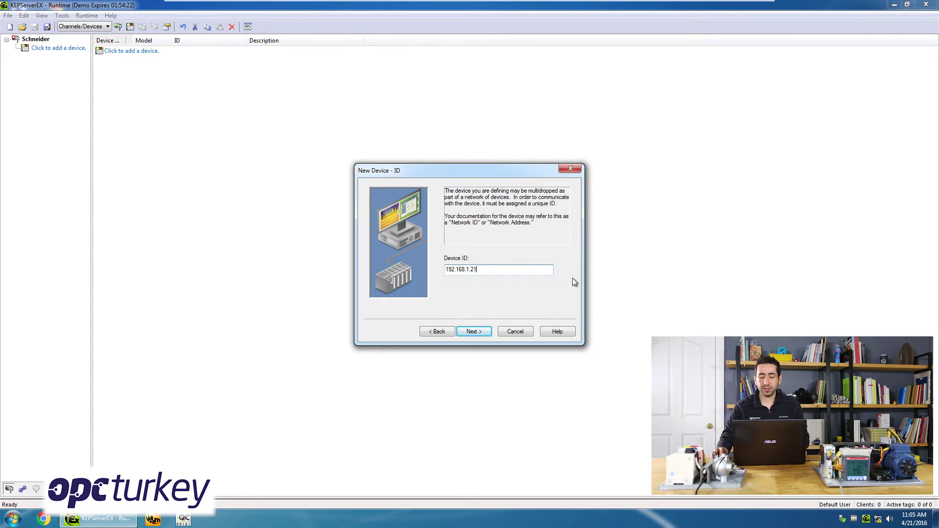
click(472, 331)
Keep the scan mode Respect client specified scan rate and accept the device's default timing and Ethernet port settings
click(480, 259)
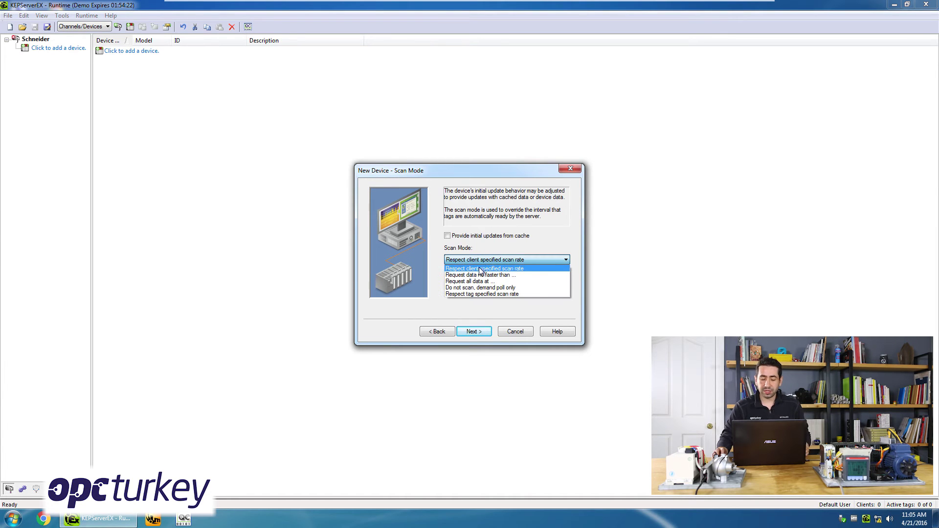
click(479, 258)
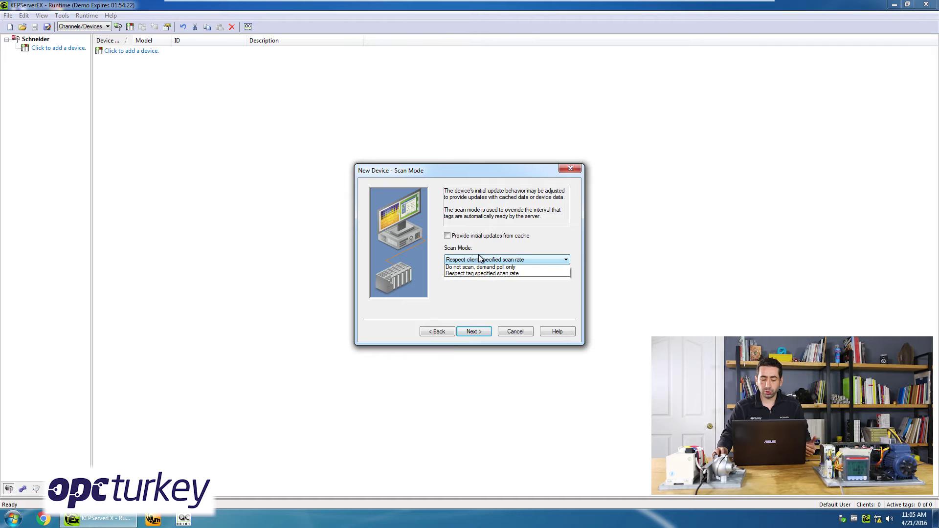
click(480, 259)
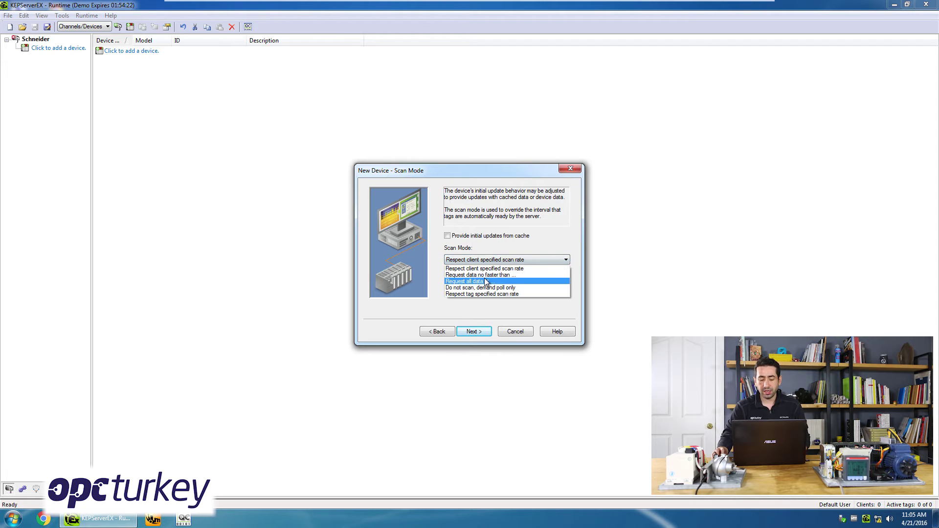
click(474, 333)
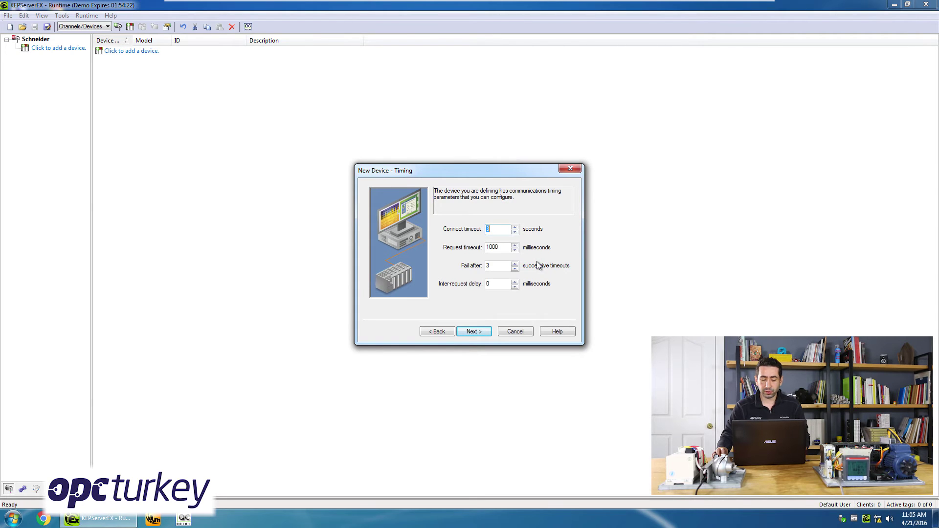
click(474, 332)
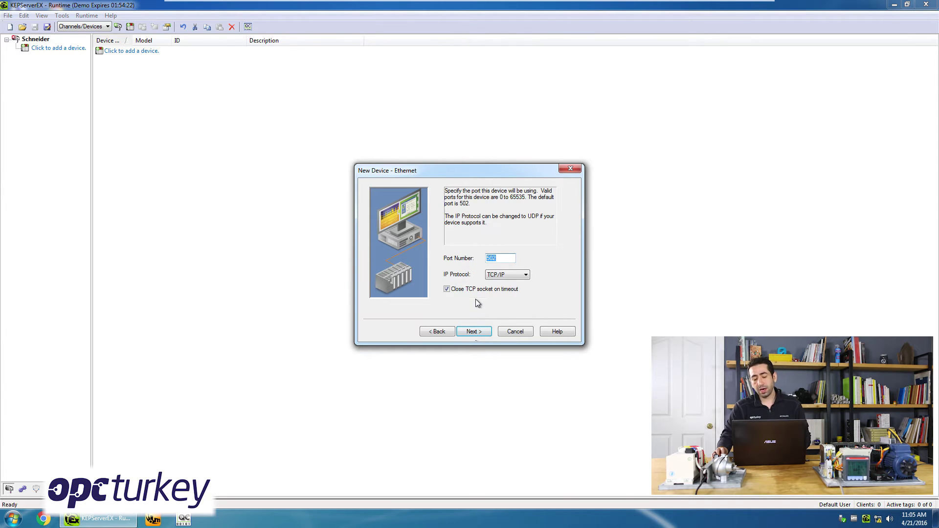
key(Return)
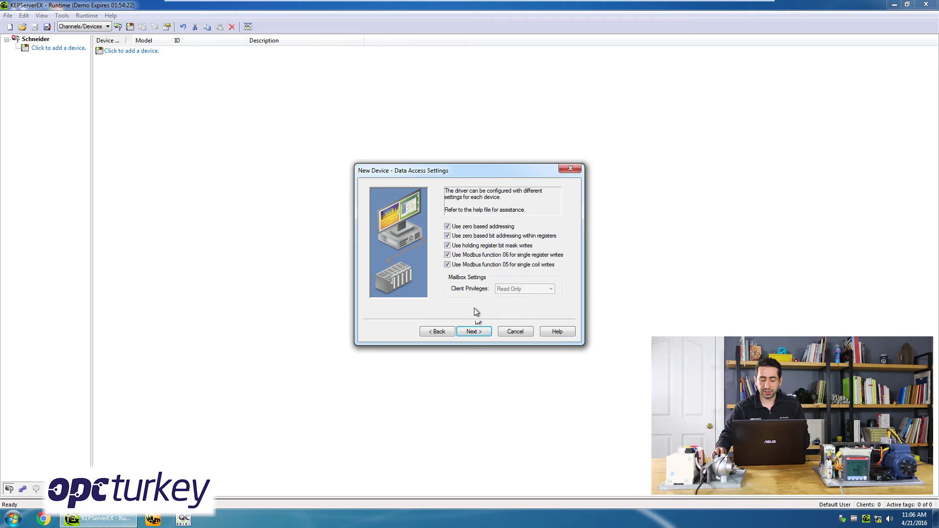
Accept the default data access, data encoding, block size and variable import settings and finish creating the M340 device
click(452, 227)
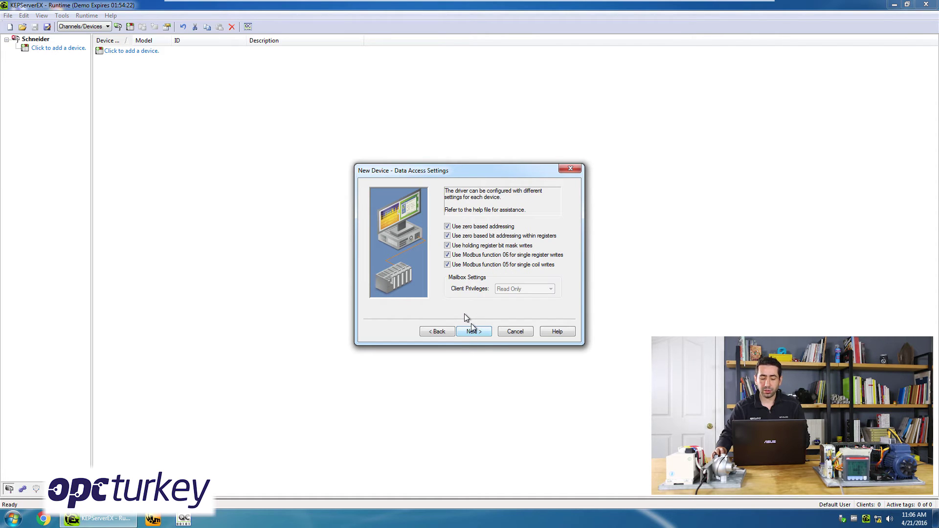
key(Return)
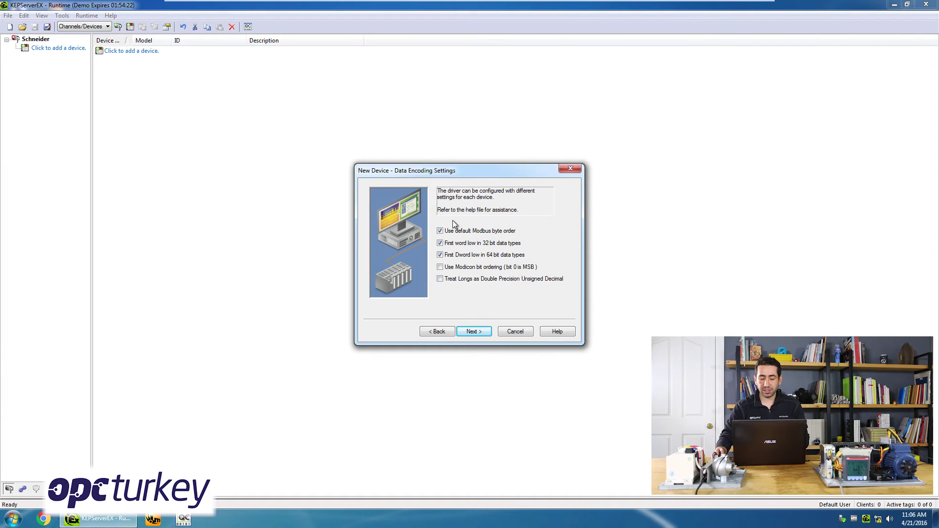
click(473, 332)
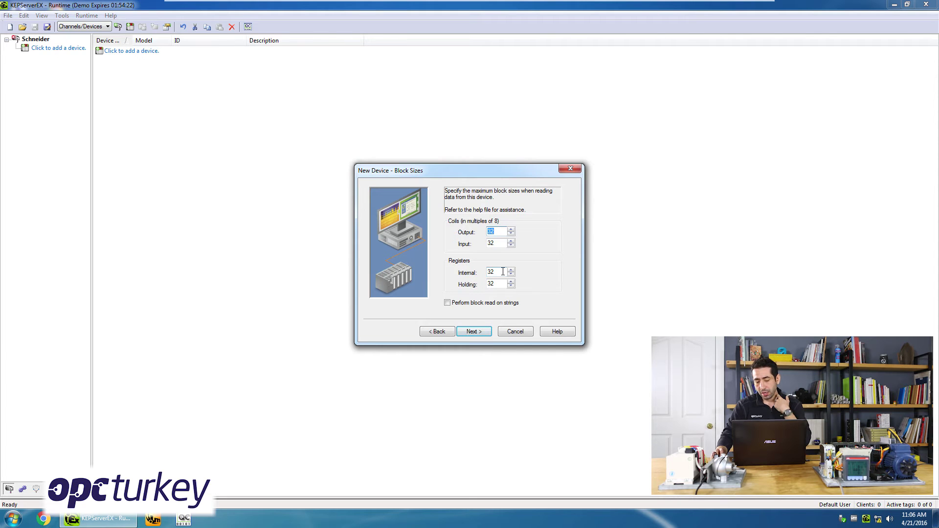
click(473, 331)
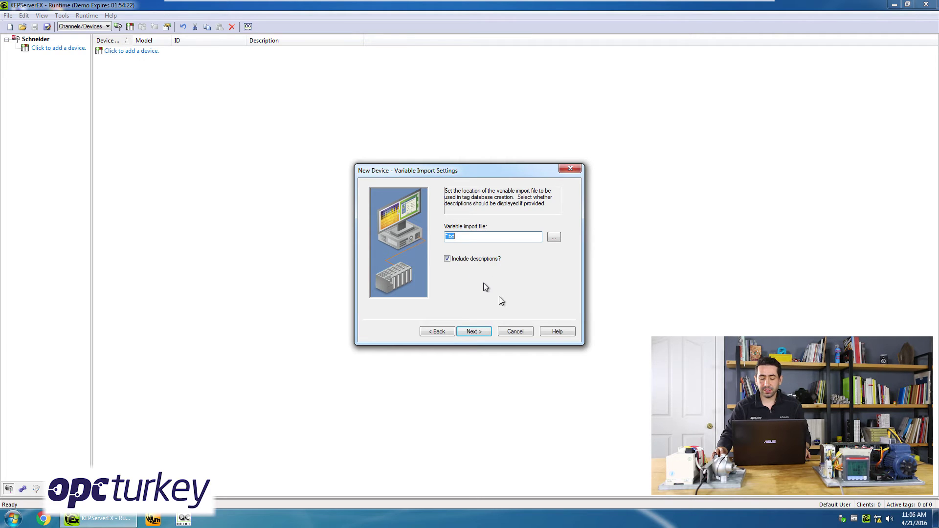
click(473, 332)
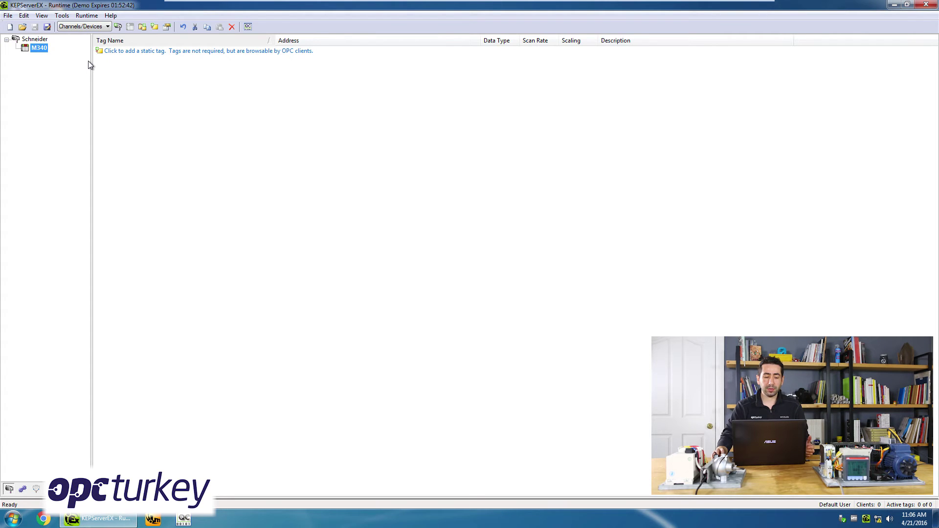
Add a static tag named Temperature to the M340 device
click(128, 53)
key(Escape)
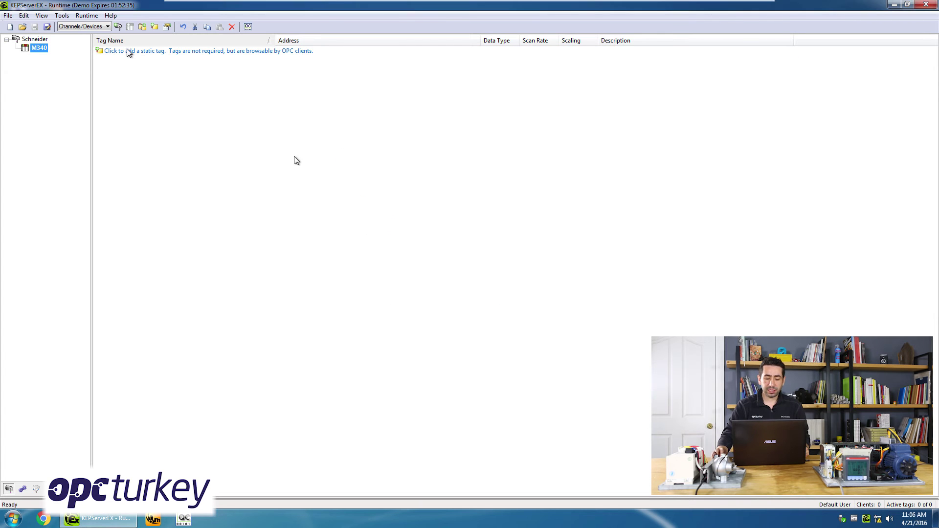
click(129, 52)
text(Tempera)
key(BackSpace)
key(BackSpace)
key(BackSpace)
key(BackSpace)
key(BackSpace)
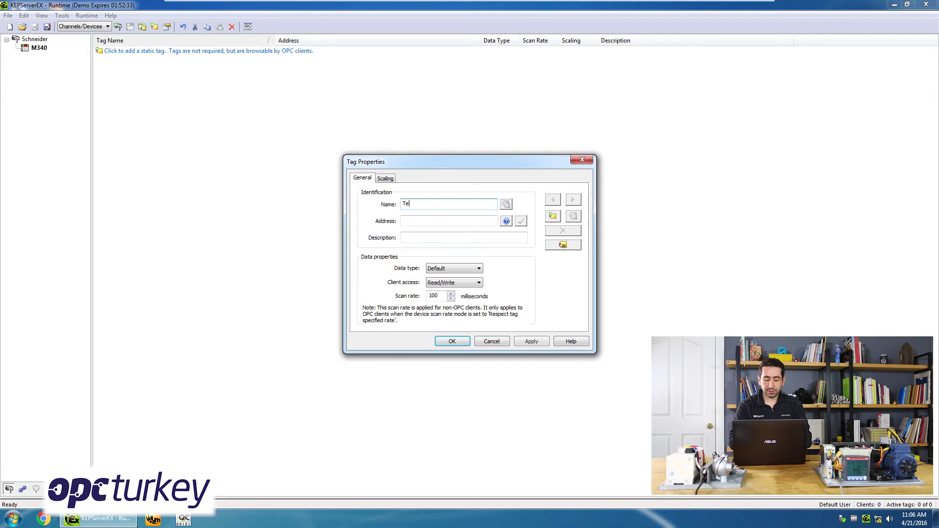
text(mperature)
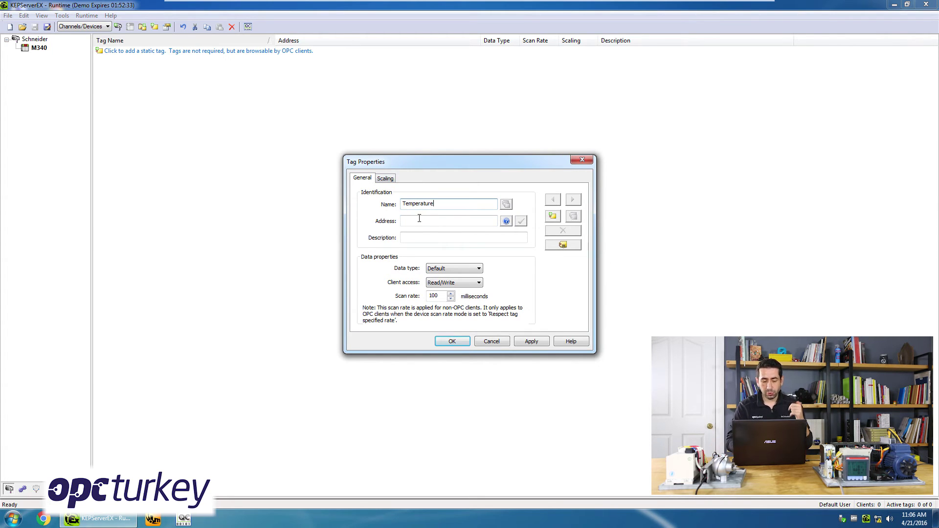
Set the Temperature tag's address to 400001 and validate it against the driver
click(419, 218)
text(4)
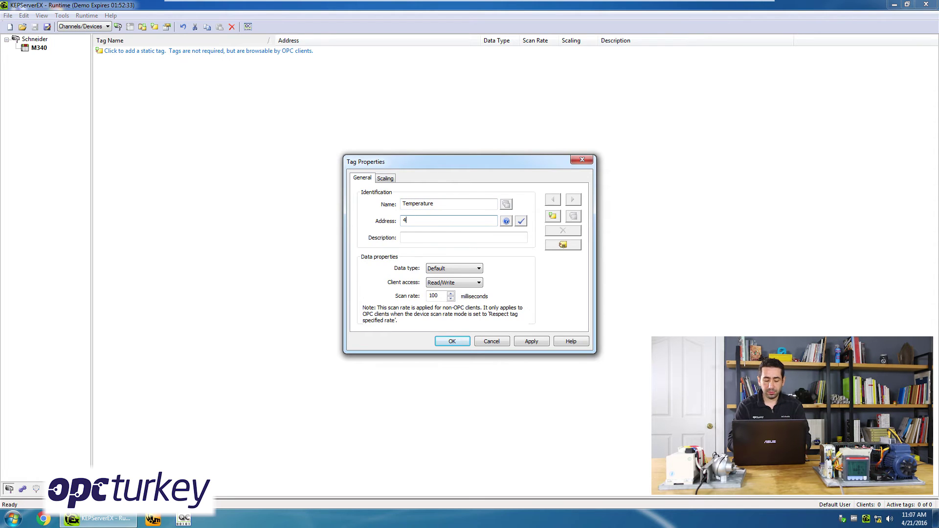
text(000)
key(BackSpace)
key(BackSpace)
key(BackSpace)
text(0001)
key(BackSpace)
key(BackSpace)
key(BackSpace)
key(BackSpace)
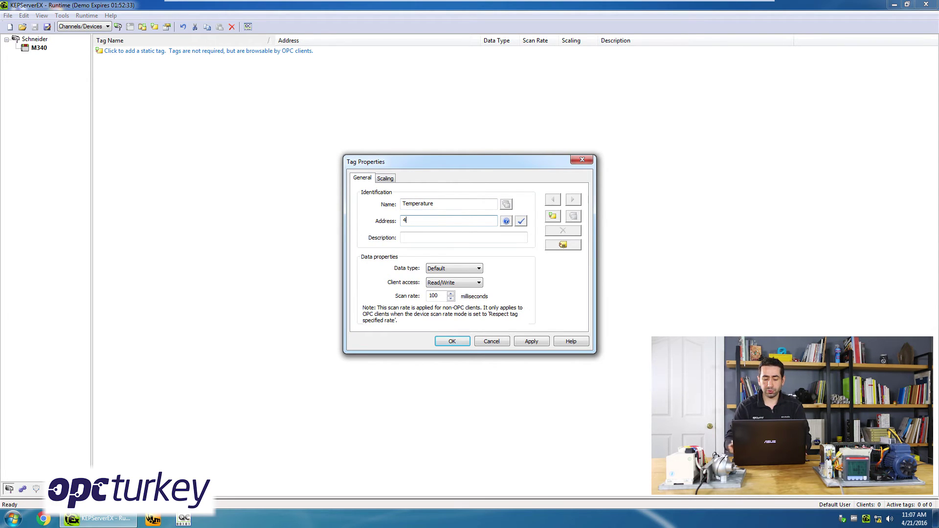
text(00001)
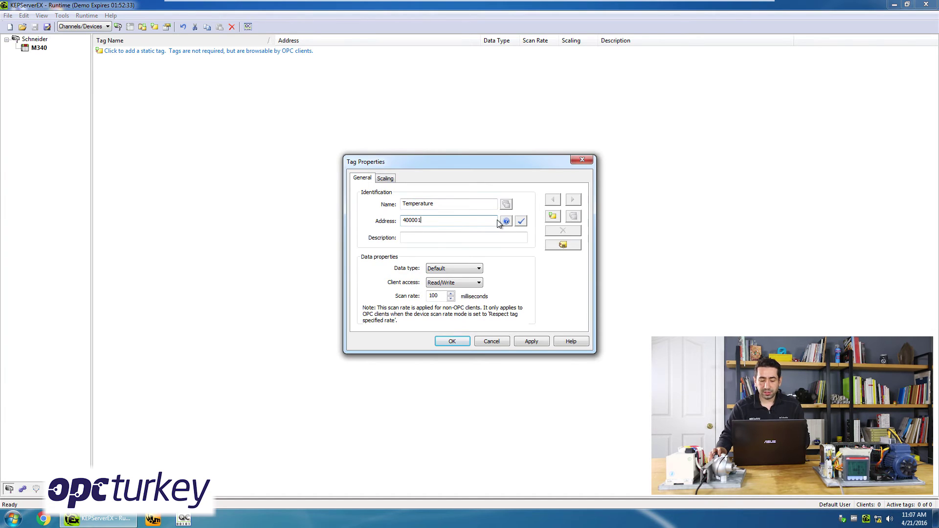
click(521, 222)
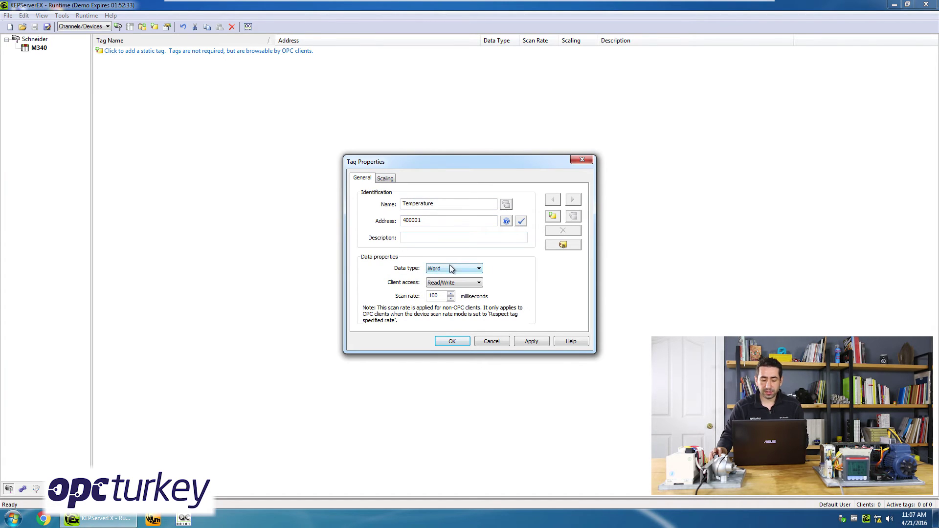
Browse the driver's address hints and apply the first Word entry as the Temperature tag's address
click(506, 222)
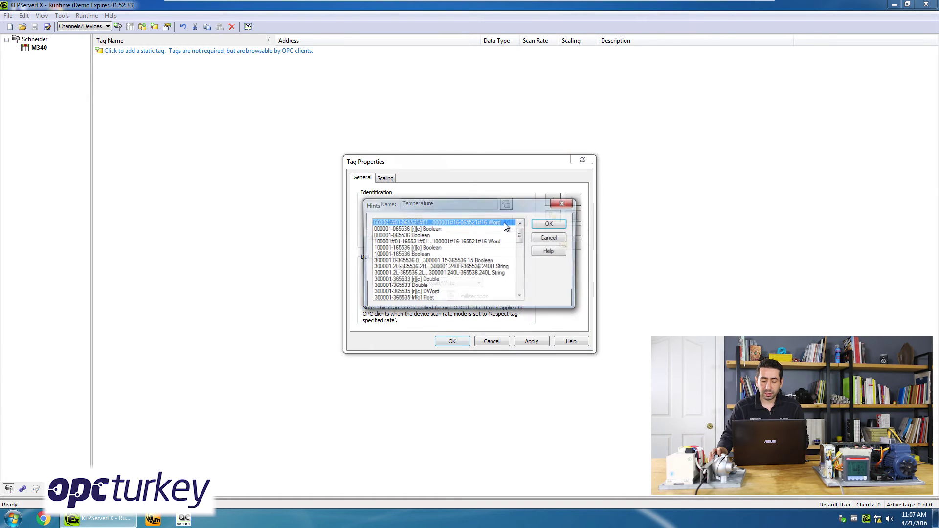
double_click(503, 223)
drag(521, 234, 521, 234)
scroll(522, 237, down, 2)
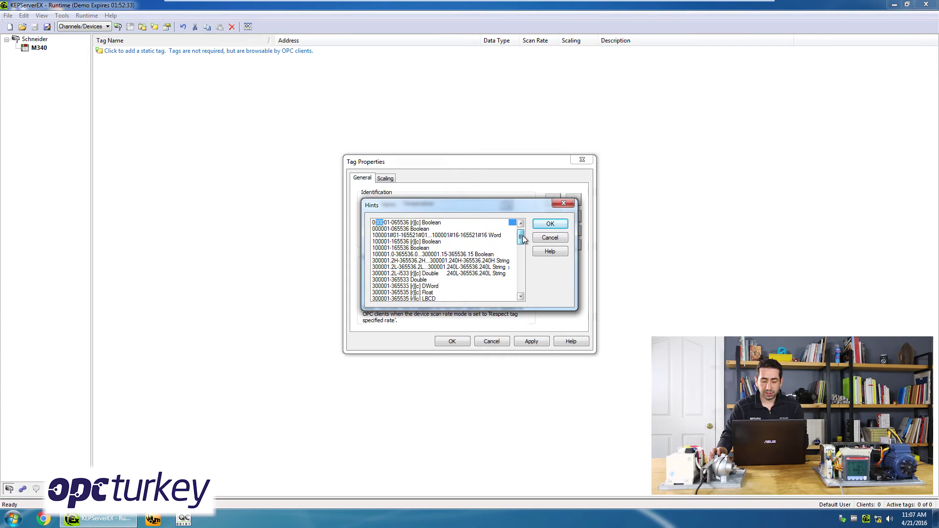
scroll(528, 264, down, 3)
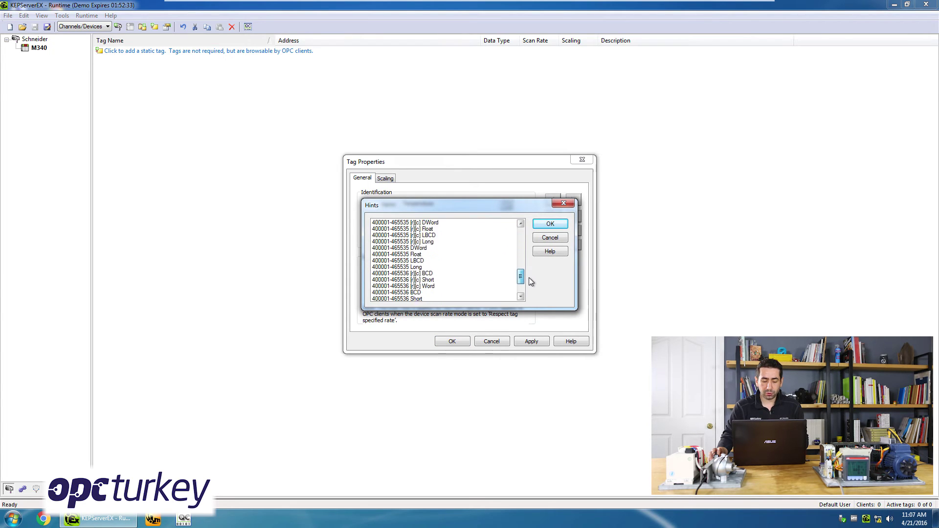
scroll(529, 277, up, 3)
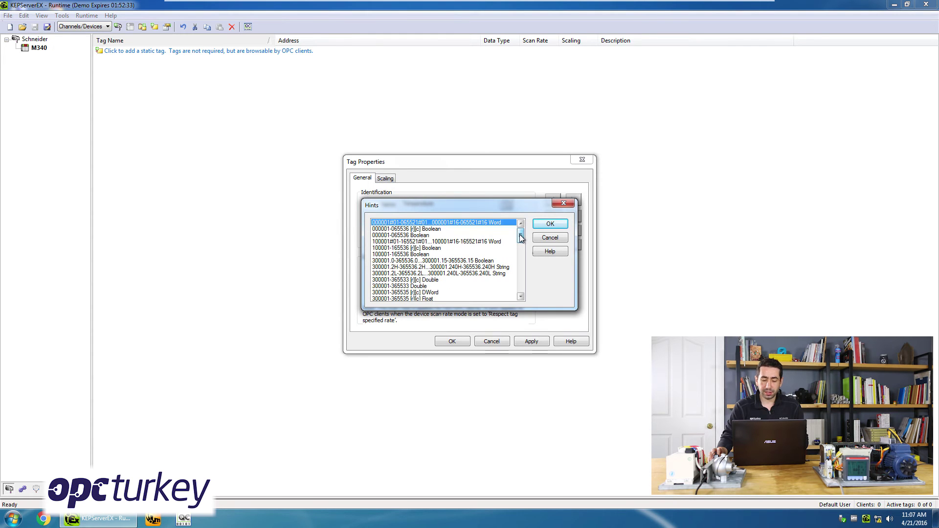
click(560, 224)
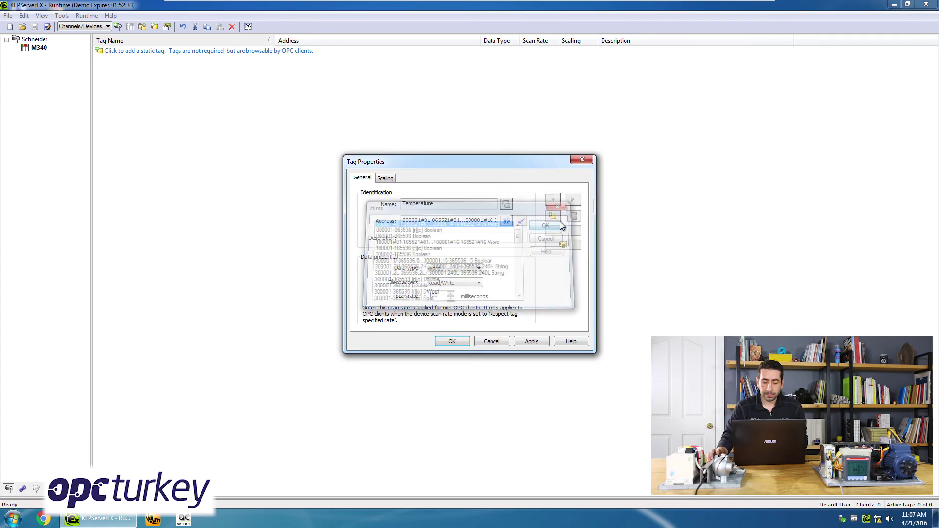
Keep the Temperature tag's client access at Read/Write and save the tag with address 400001, declining the address help
click(448, 283)
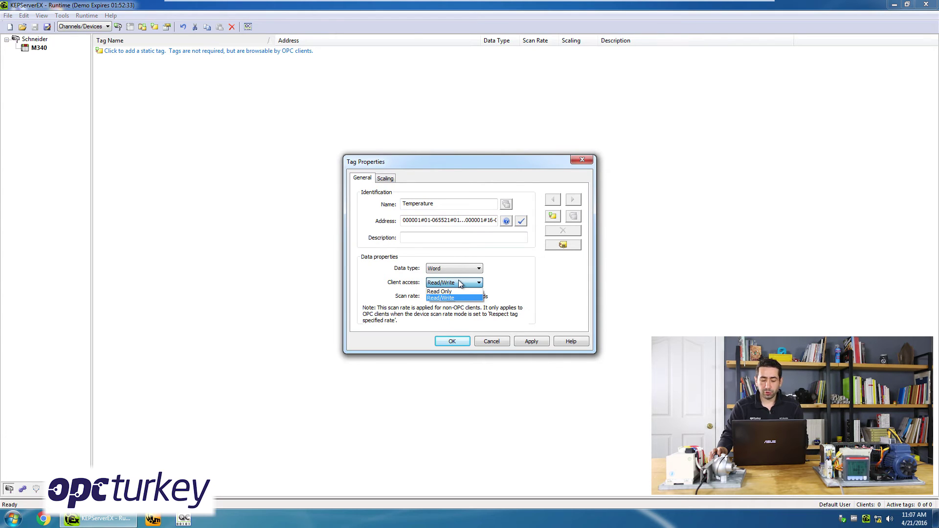
click(455, 299)
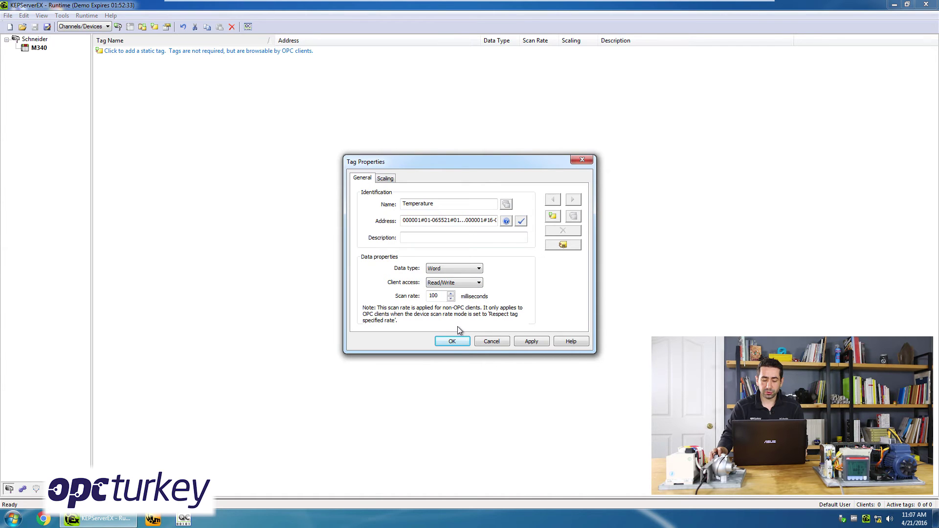
click(458, 341)
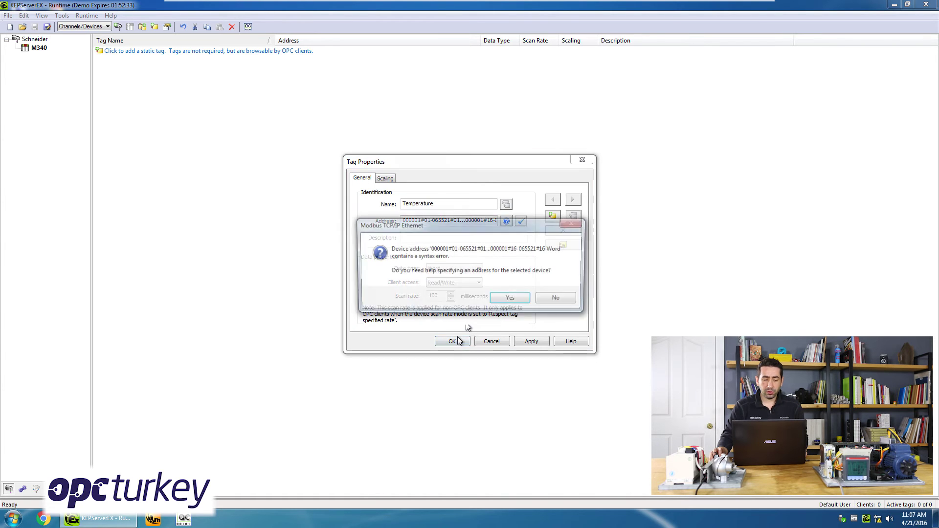
click(554, 294)
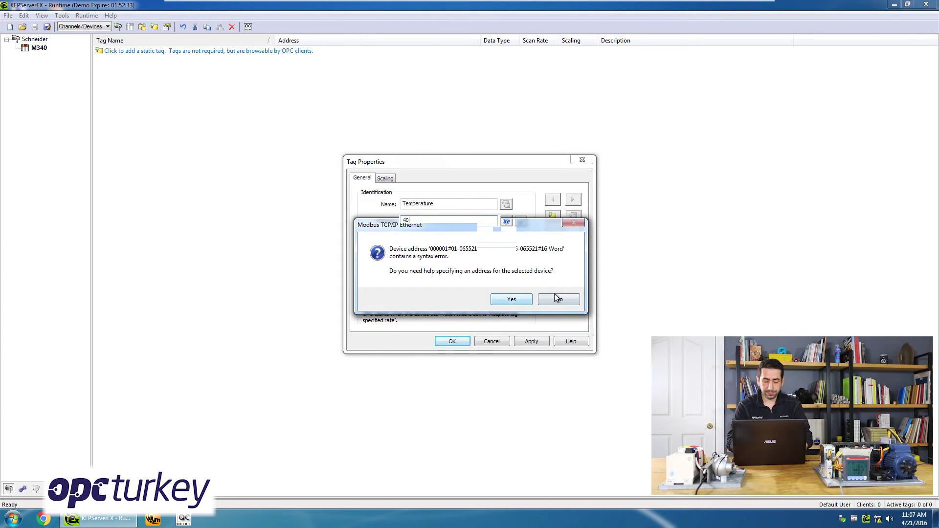
click(556, 298)
text(400001)
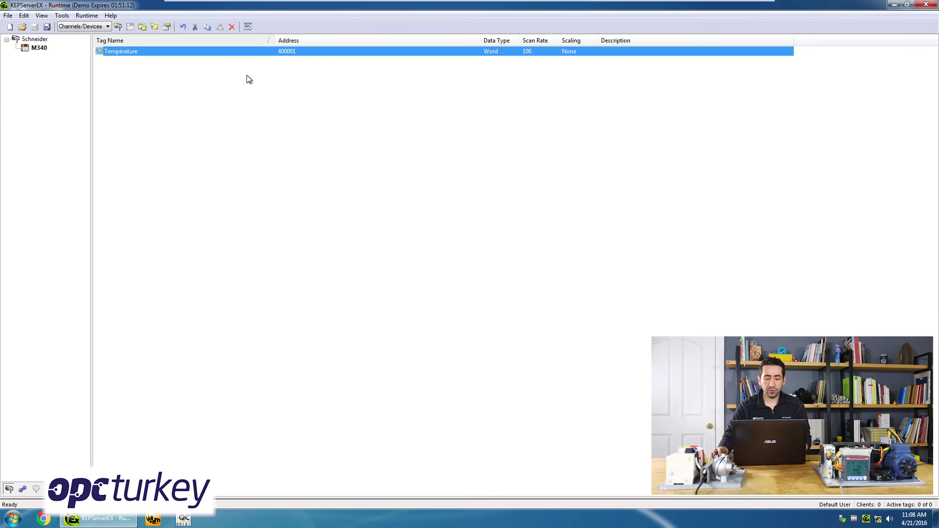
Launch the OPC Quick Client for the configured server project
click(249, 29)
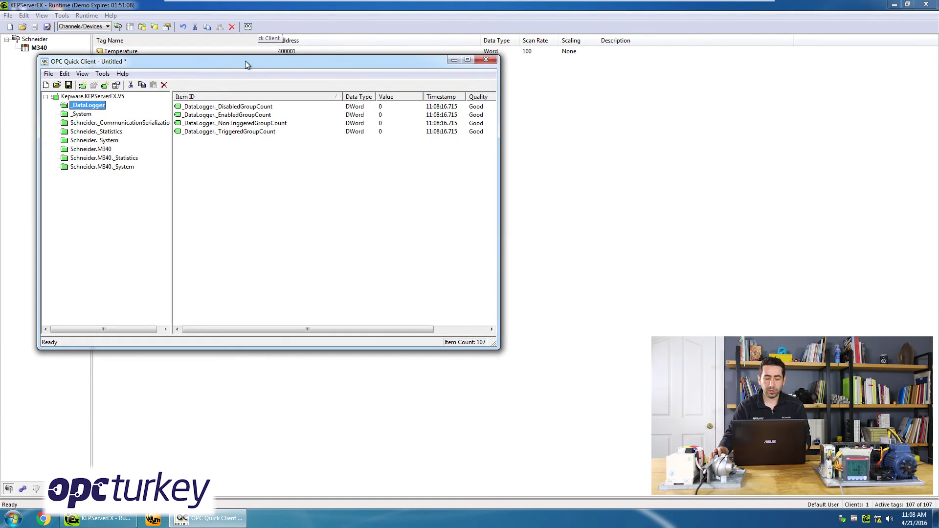
drag(246, 61, 255, 54)
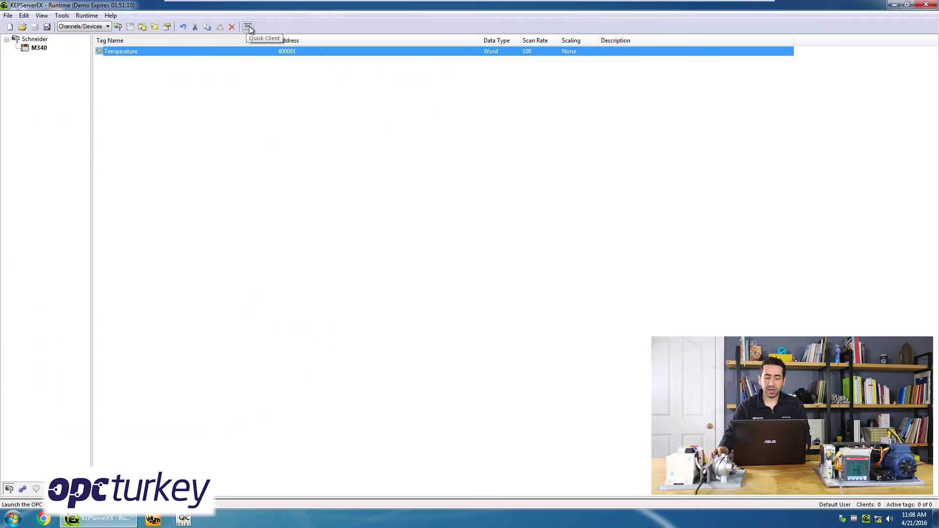
click(248, 28)
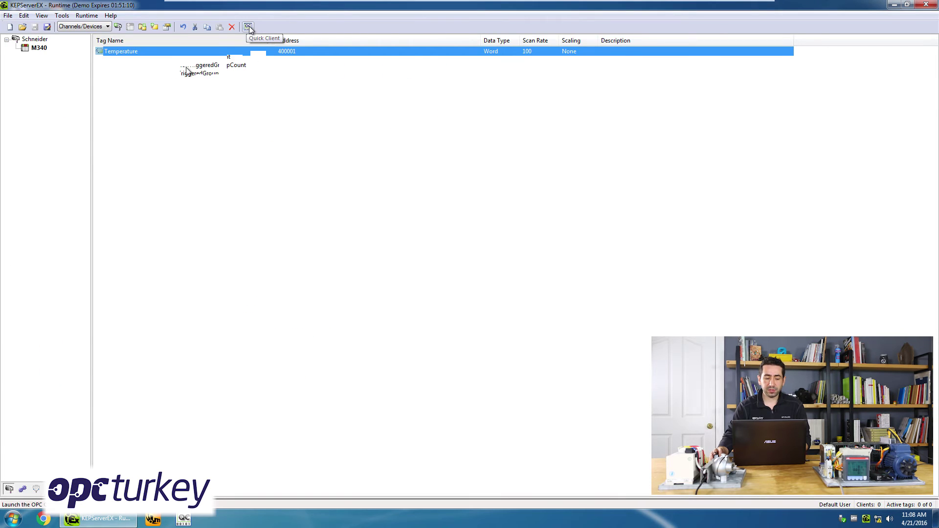